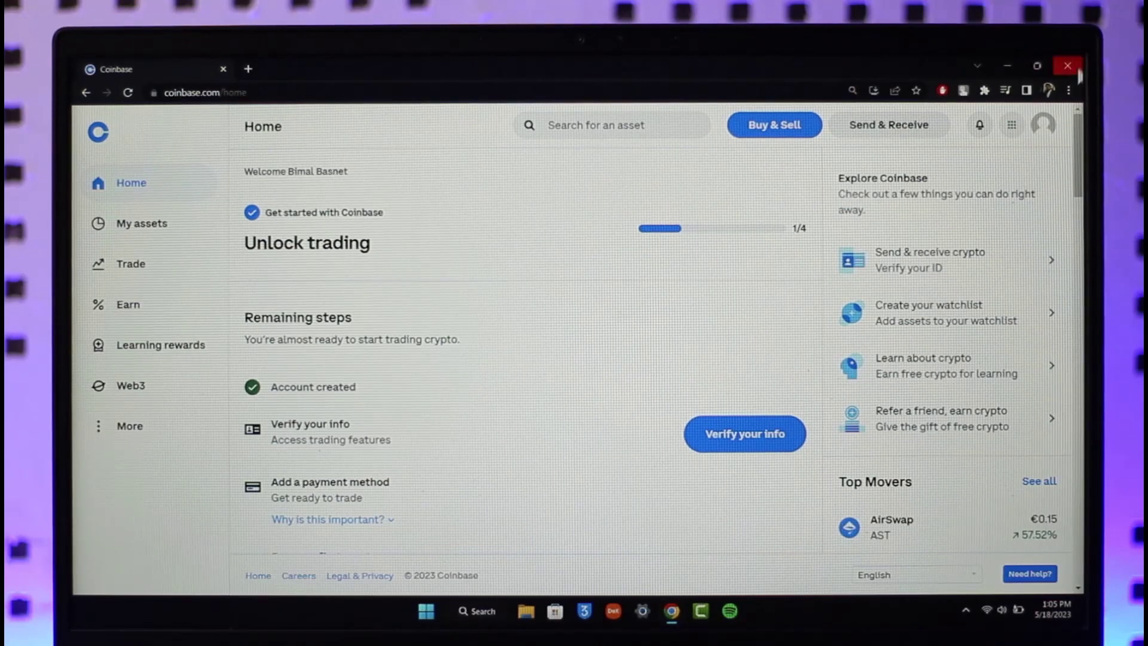
# - Open the profile avatar menu at the top right of the Coinbase dashboard
pyautogui.click(1044, 126)
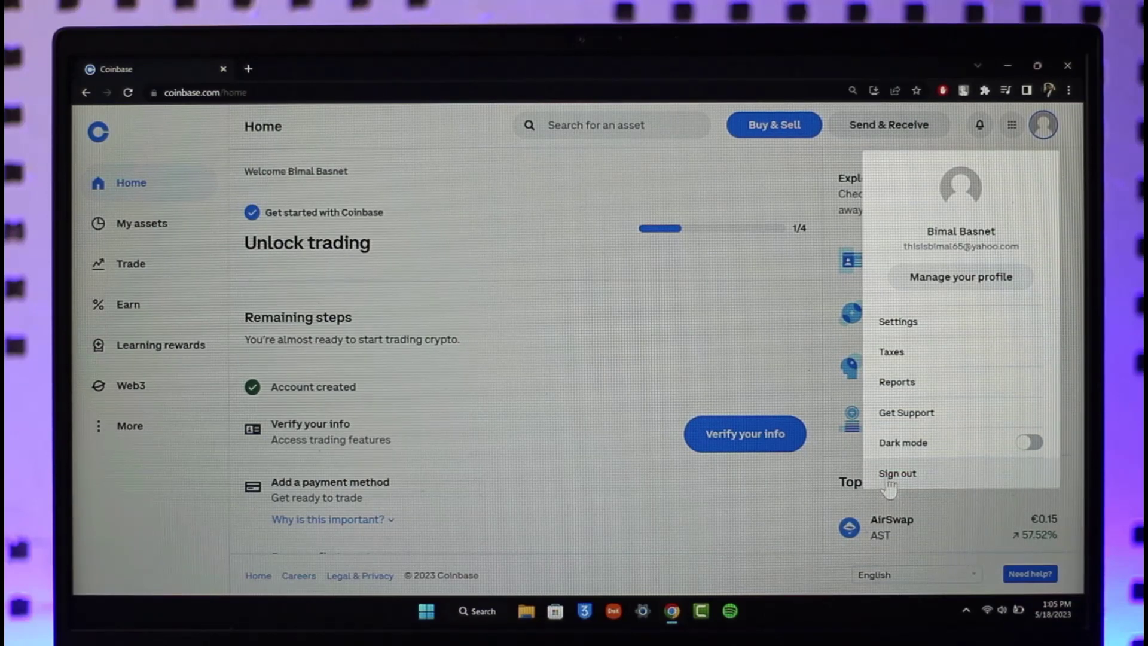
# - Choose Sign out from the profile menu to log out of Coinbase
pyautogui.click(919, 476)
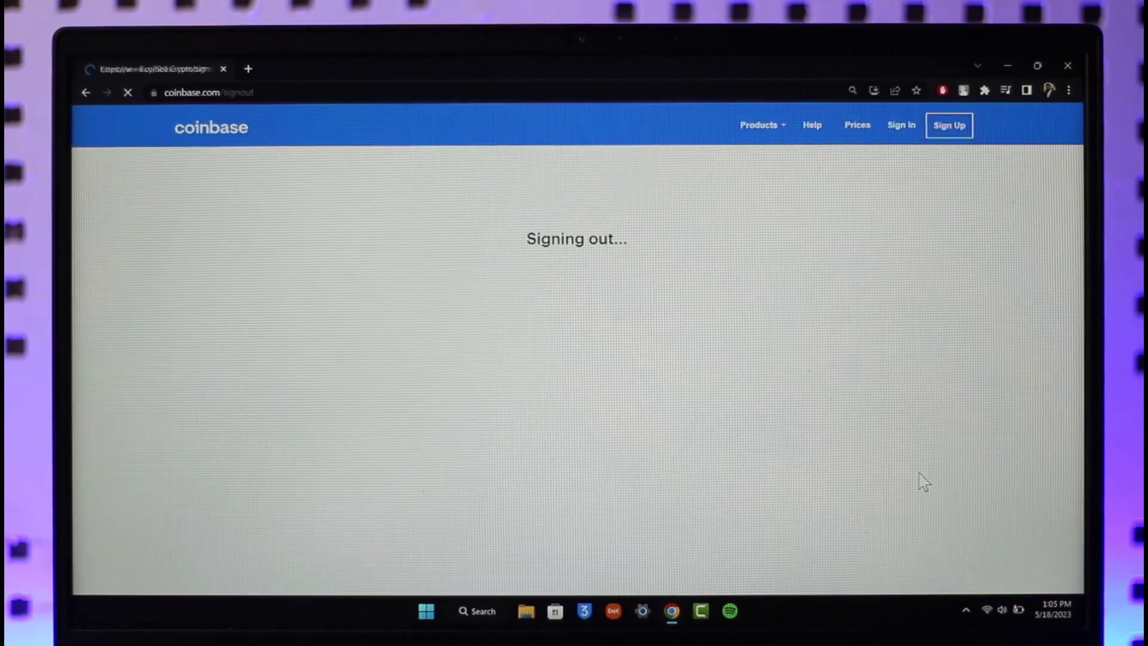